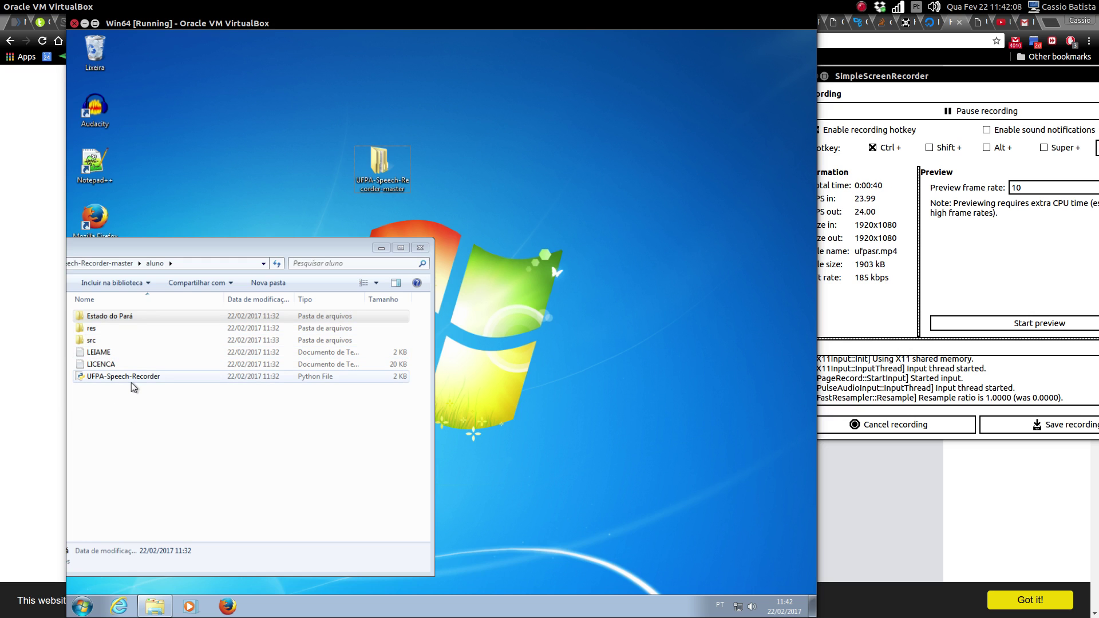
- View the 1NFO.me file in the existing student folder under Estado do Pará, Universidade Federal do Pará, and close it
click(136, 379)
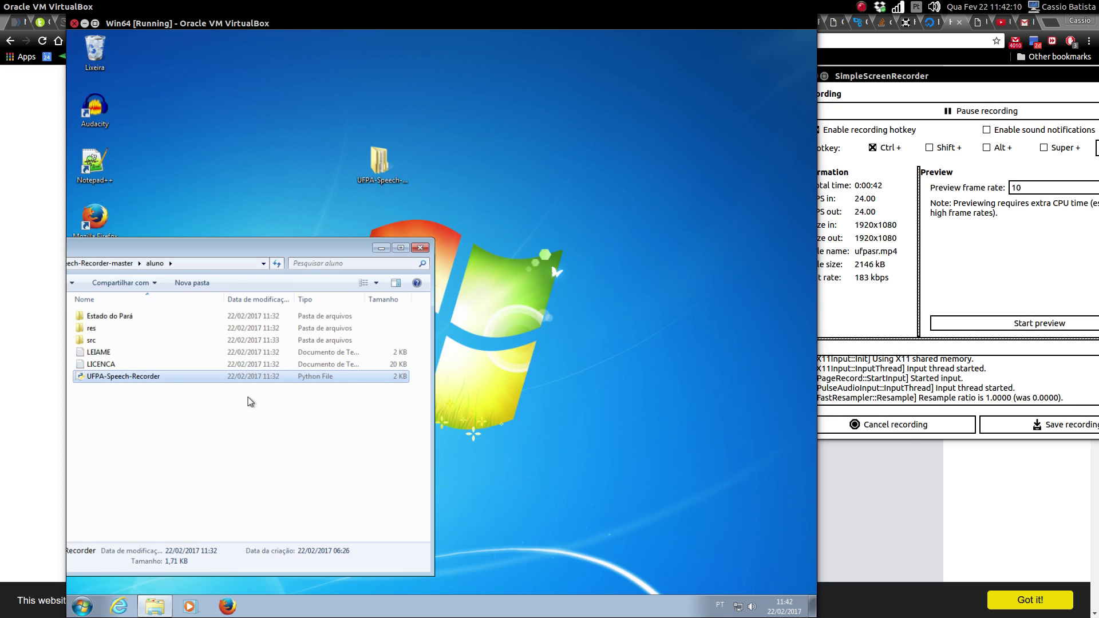
double_click(100, 318)
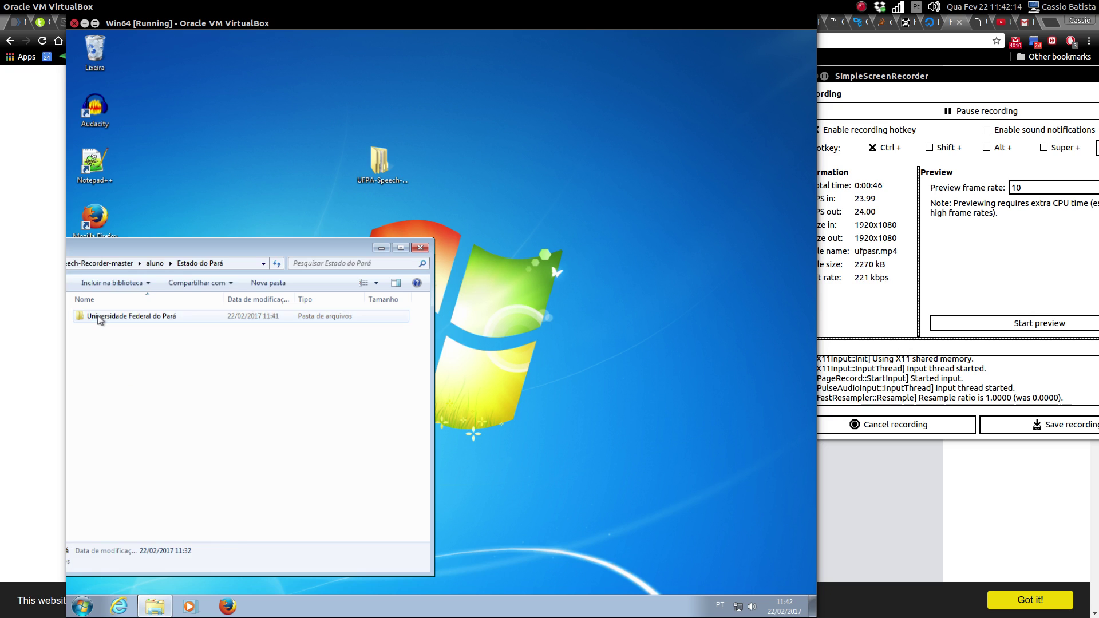
double_click(100, 318)
double_click(101, 318)
double_click(101, 318)
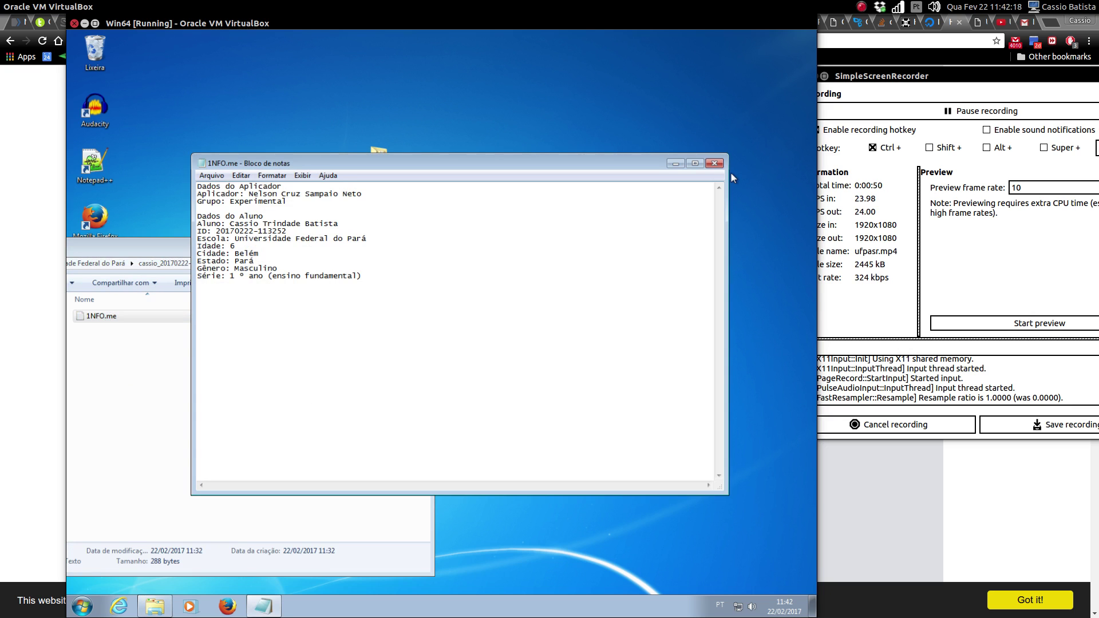
click(714, 163)
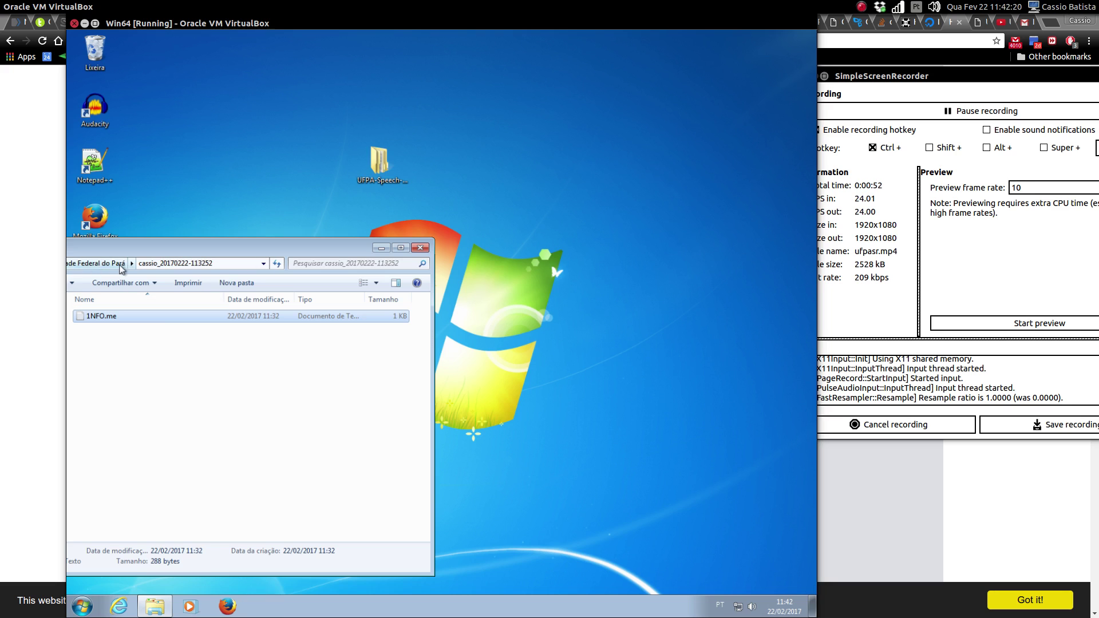
- Return to the aluno folder and run the UFPA-Speech-Recorder Python file
click(100, 265)
click(100, 266)
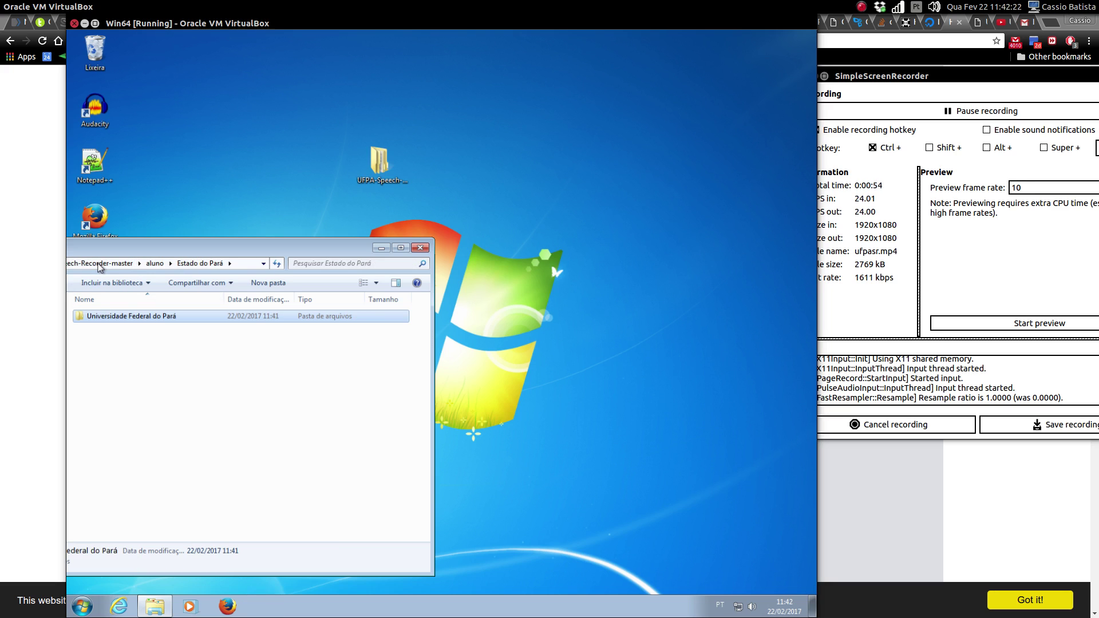
click(155, 263)
click(144, 378)
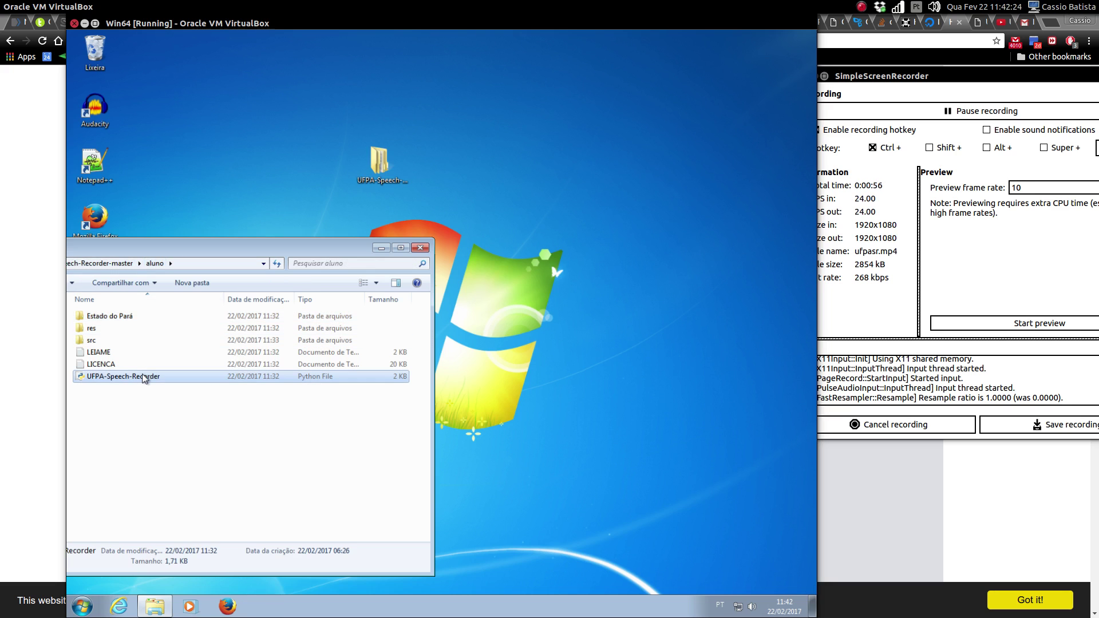
key(Return)
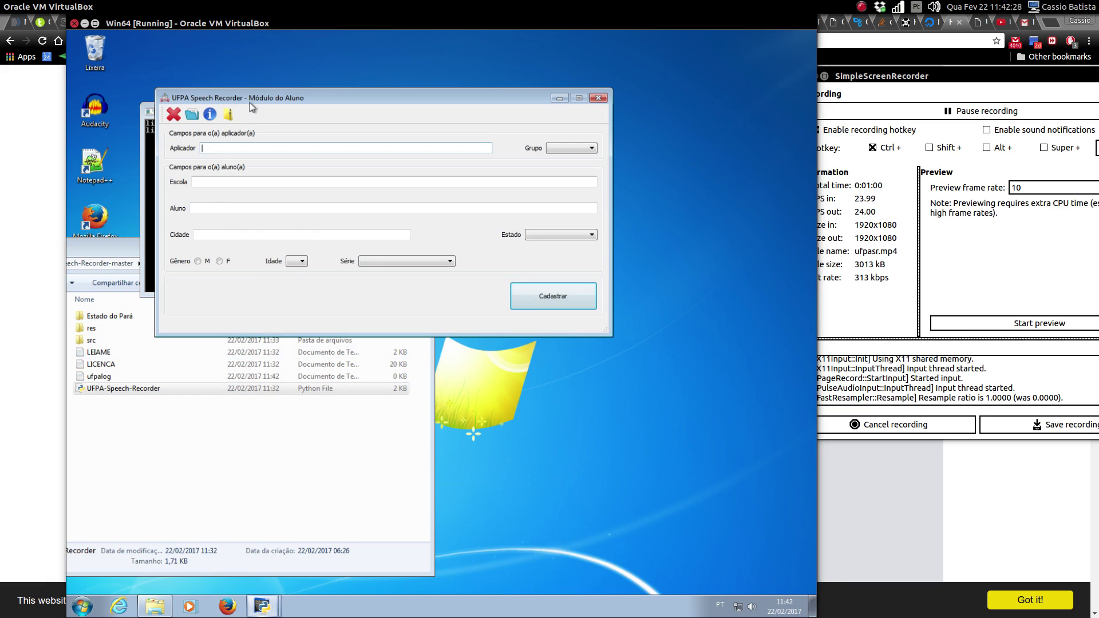
- Rearrange the registration form and Python console windows so neither covers the other
click(244, 109)
drag(245, 109, 186, 49)
click(369, 214)
drag(369, 214, 368, 266)
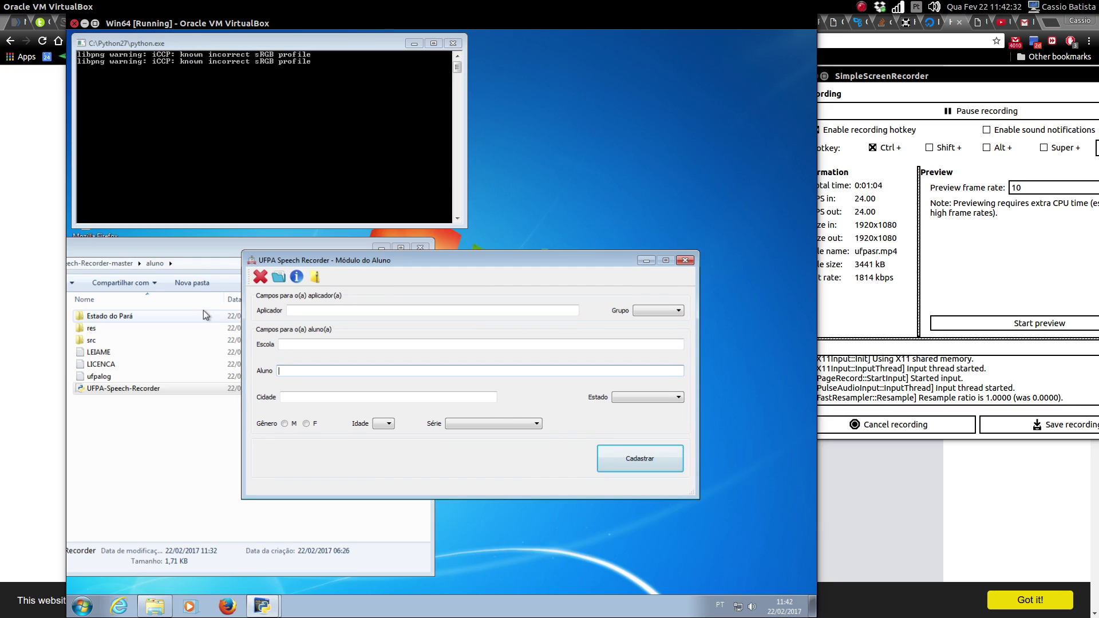
- Fill the registration form by loading 1NFO.me from the existing student folder under Estado do Pará, Universidade Federal do Pará
click(282, 275)
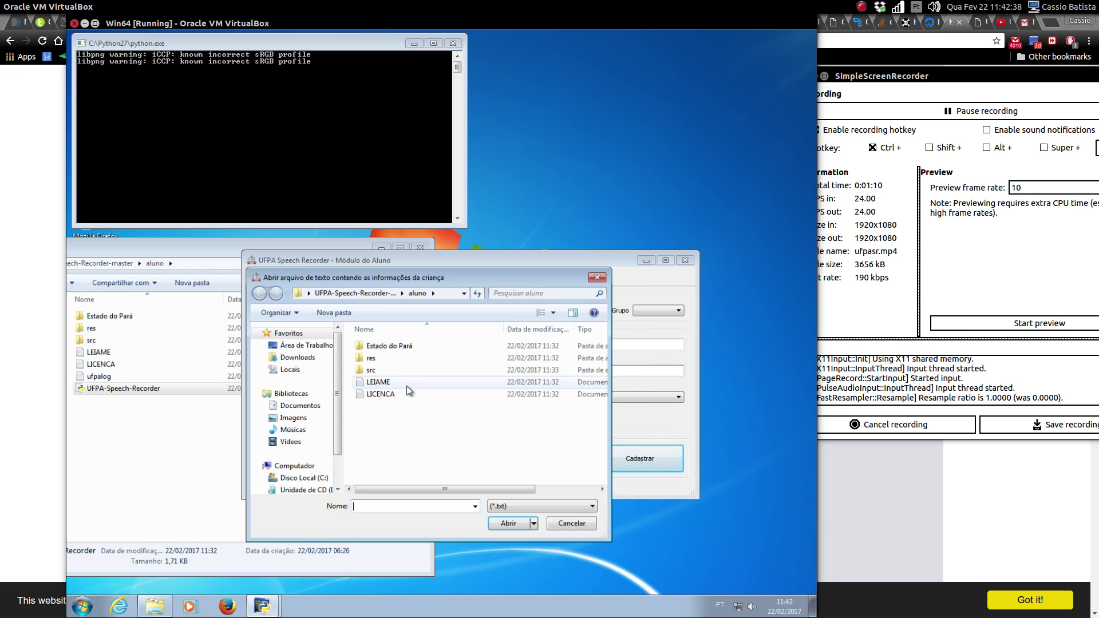
double_click(388, 345)
double_click(394, 346)
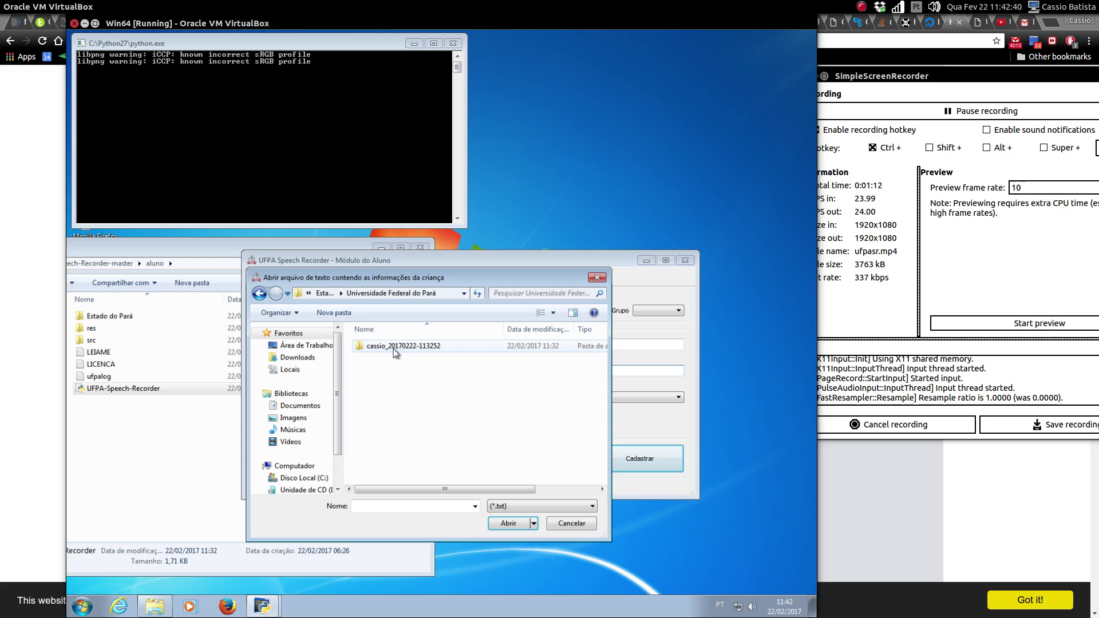
double_click(395, 347)
click(396, 345)
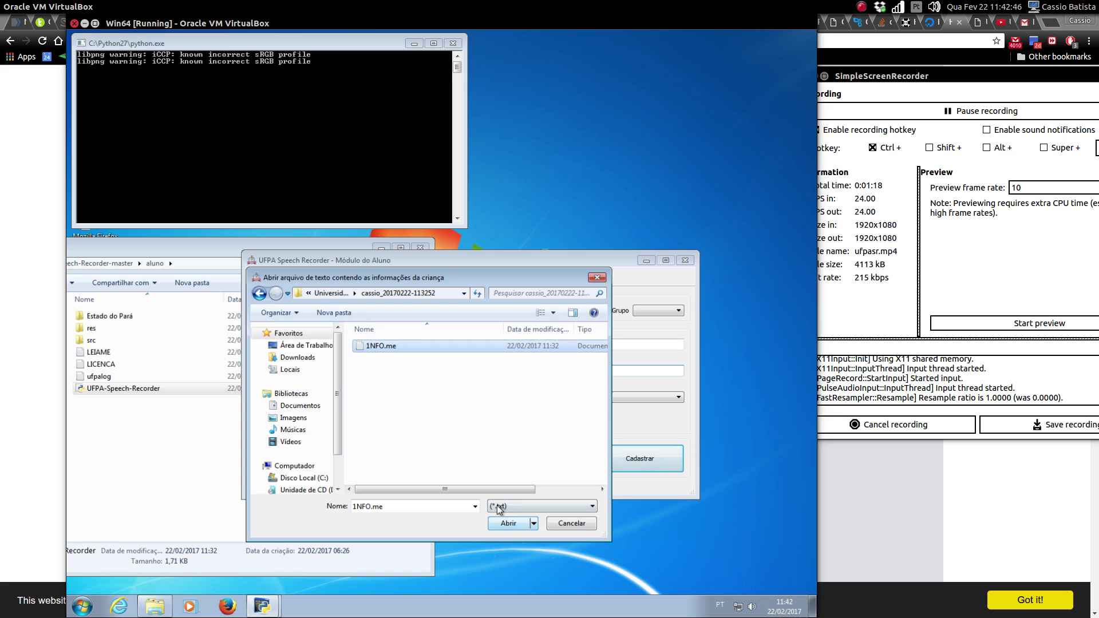
click(510, 524)
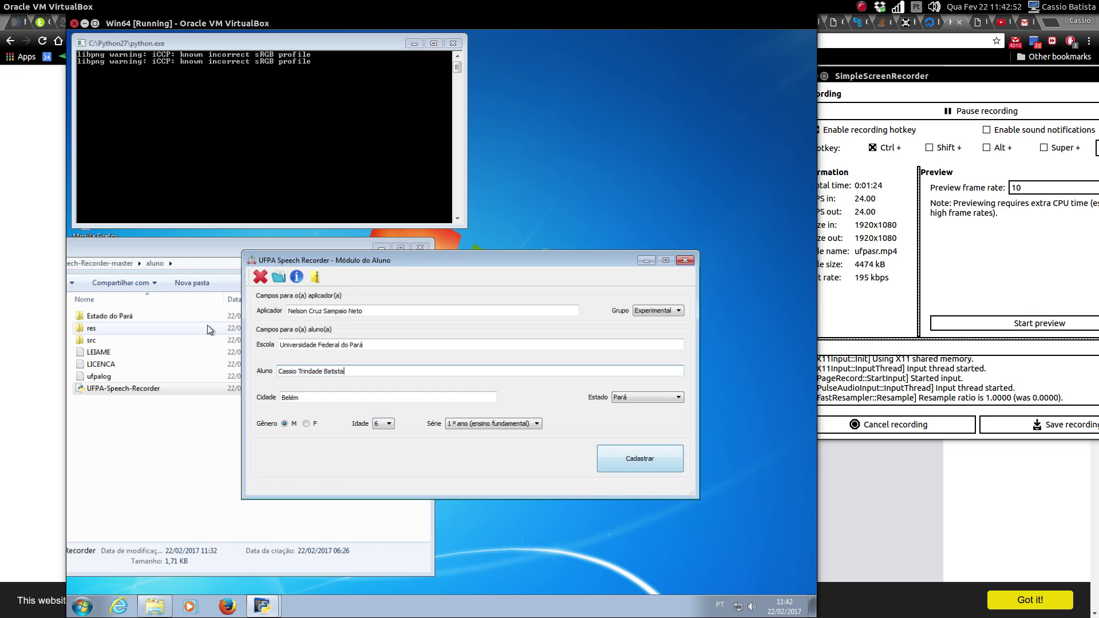
- In the file explorer, open the Universidade Federal do Pará folder inside Estado do Pará
double_click(131, 319)
click(132, 319)
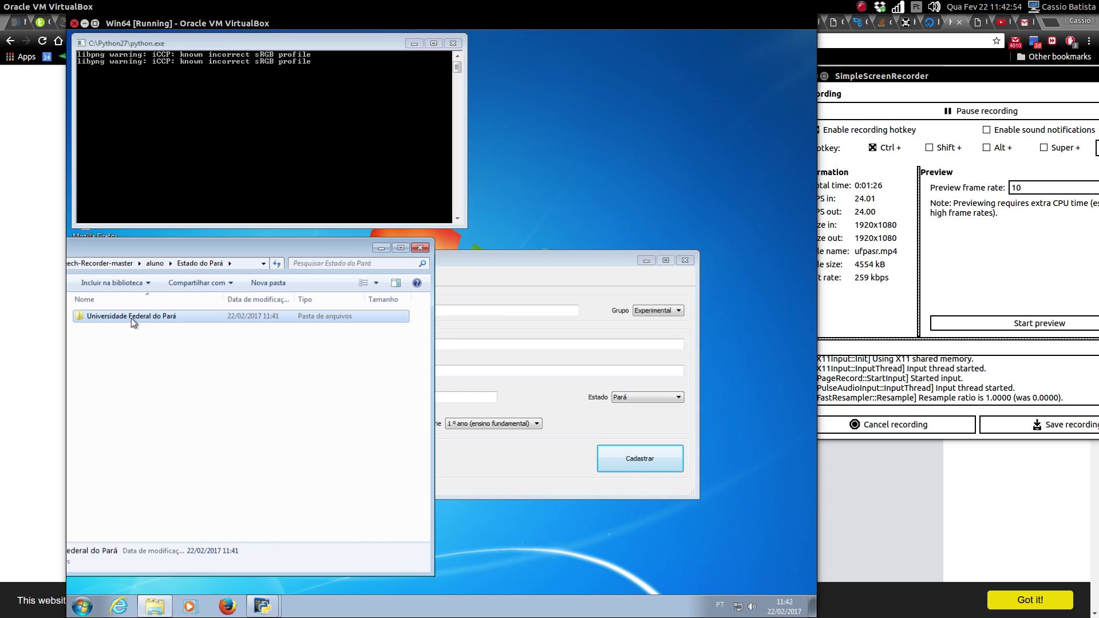
double_click(132, 318)
- Register the student with the loaded data and start the reading module
click(627, 459)
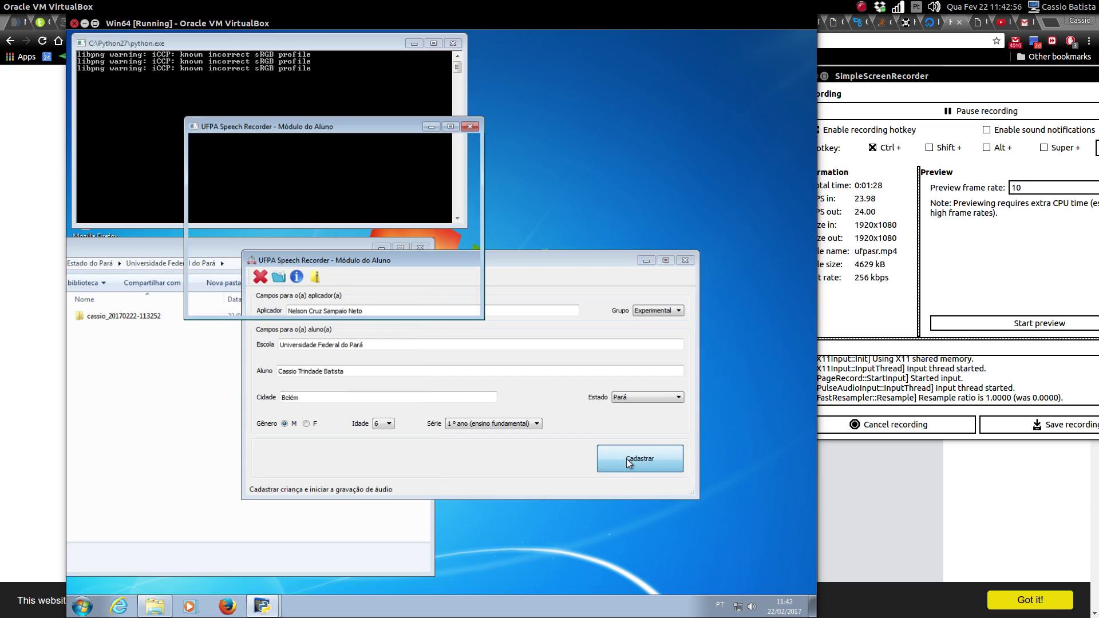
click(263, 240)
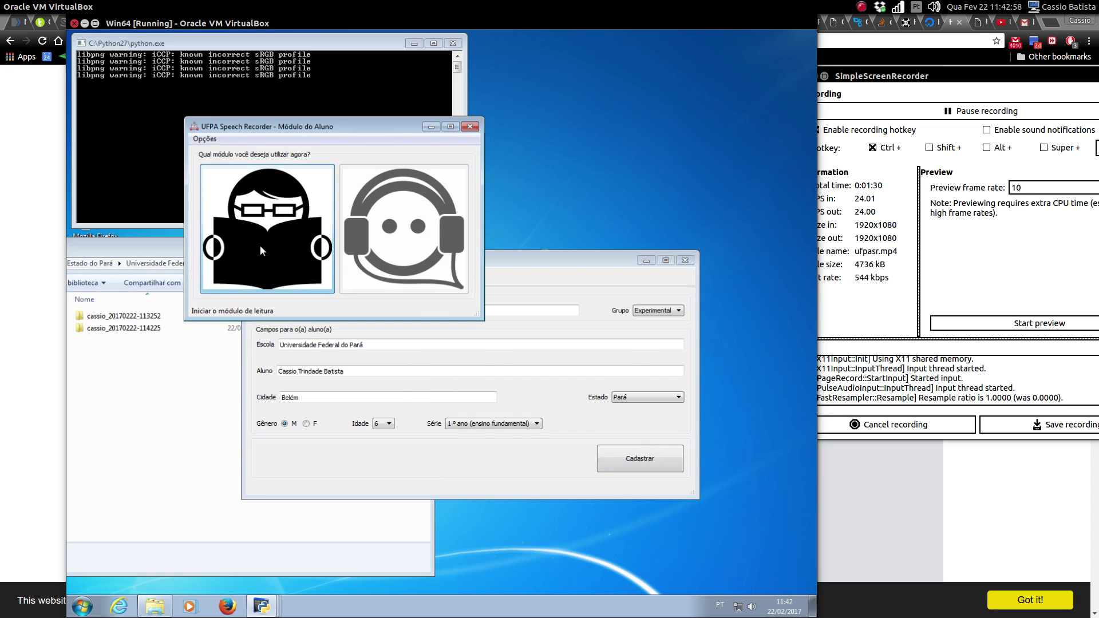
- Check the contents of the newly created student folder and go back up to the aluno folder
double_click(159, 328)
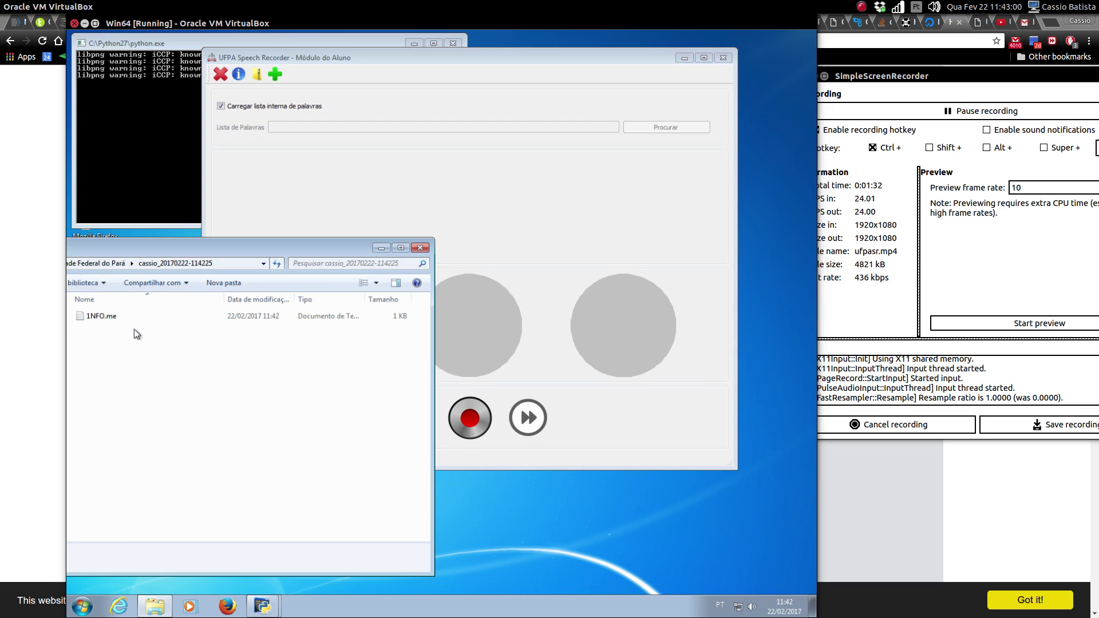
click(94, 267)
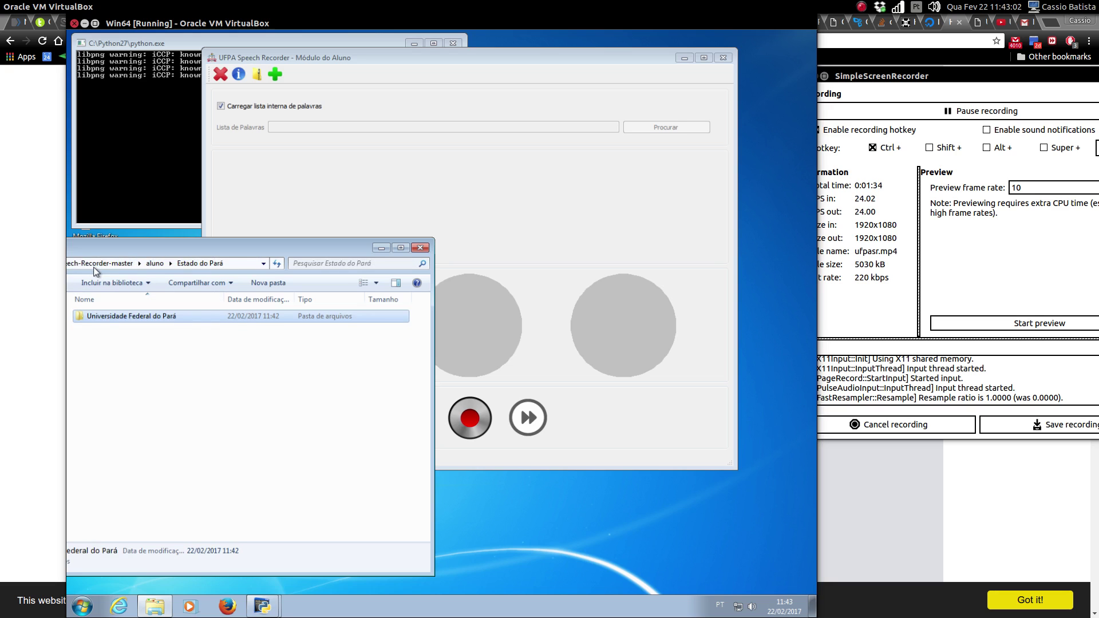
click(95, 269)
double_click(95, 318)
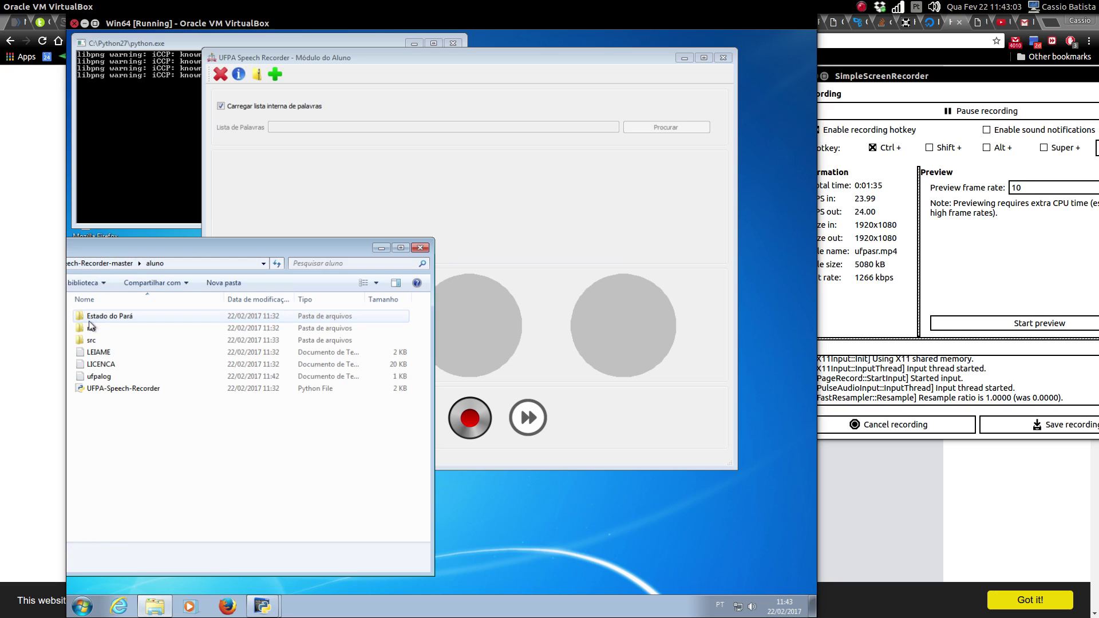
- Open the ufpalog file, review its debug entries line by line, and close it
double_click(108, 380)
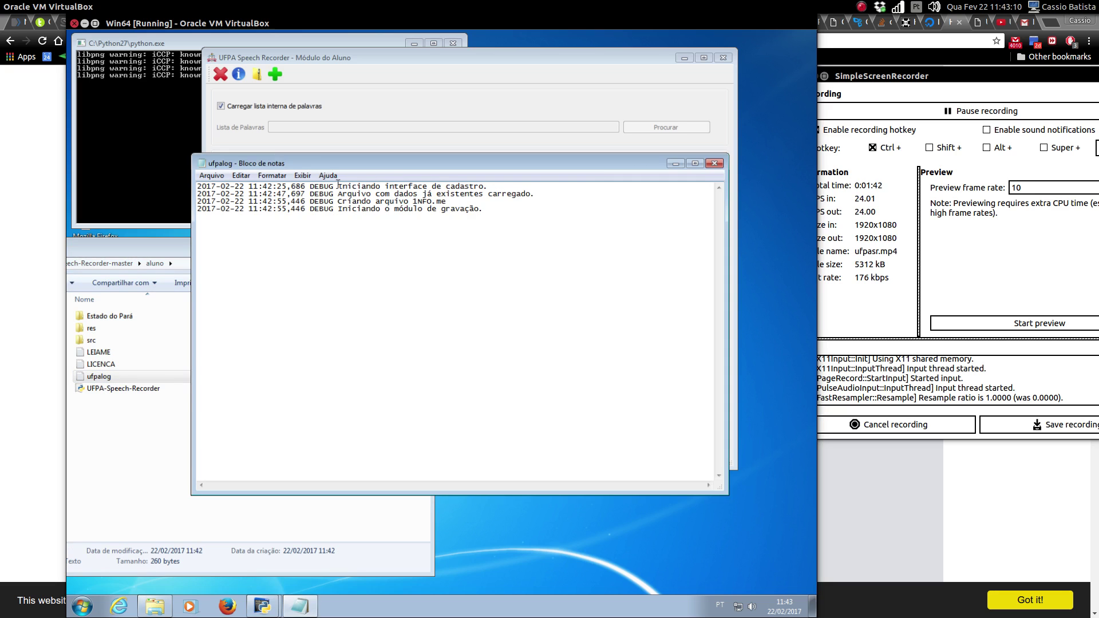
drag(338, 187, 473, 187)
drag(353, 195, 526, 195)
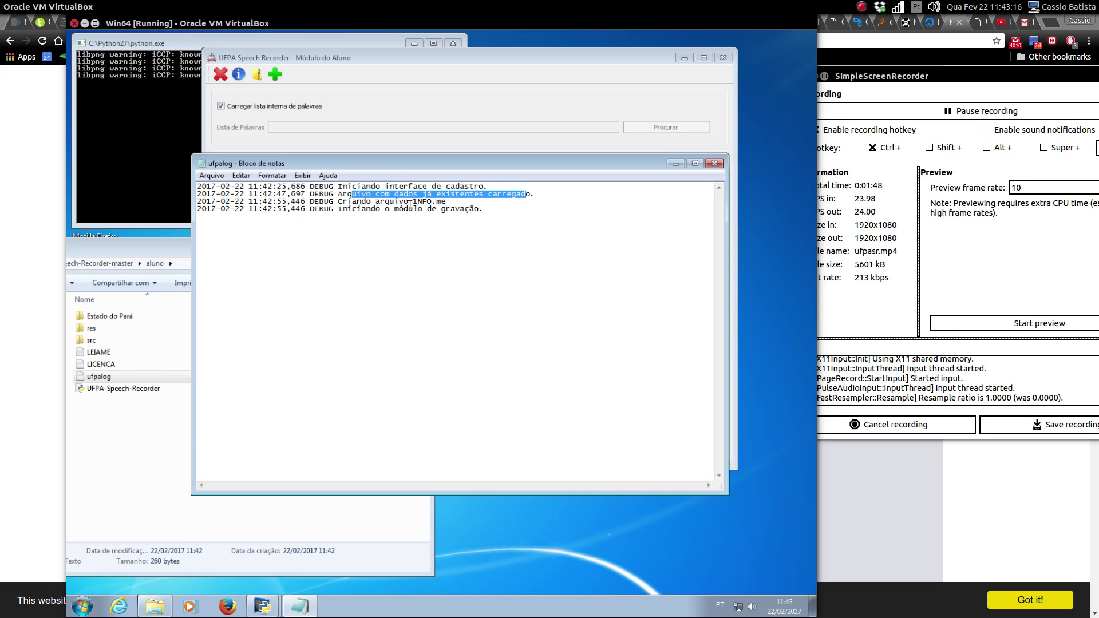
drag(412, 202, 438, 204)
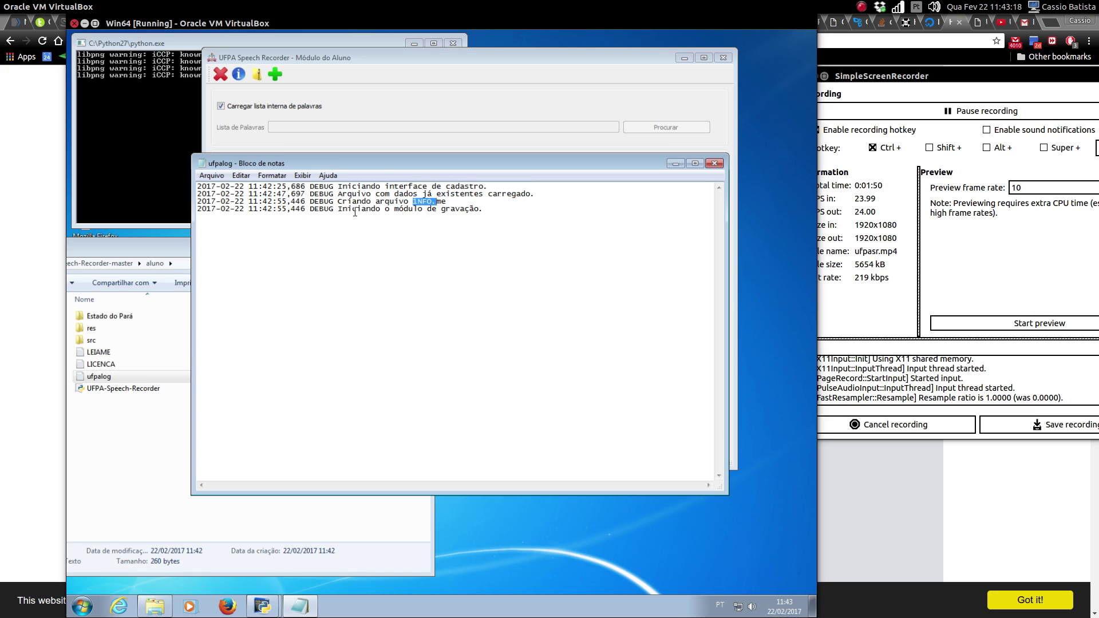
drag(354, 209, 485, 210)
click(463, 141)
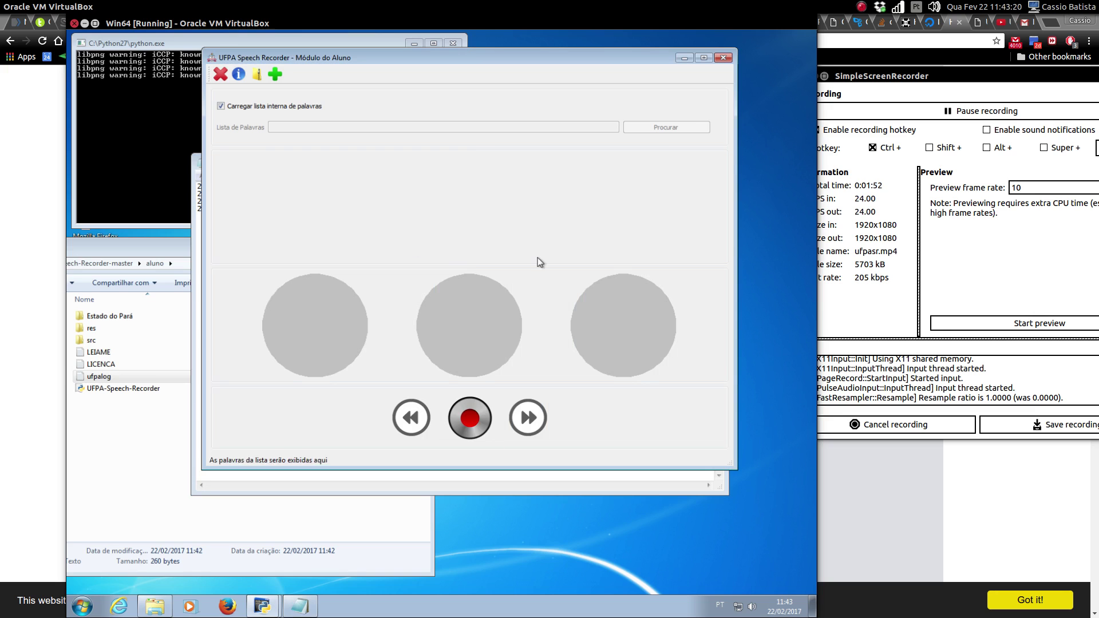
click(196, 294)
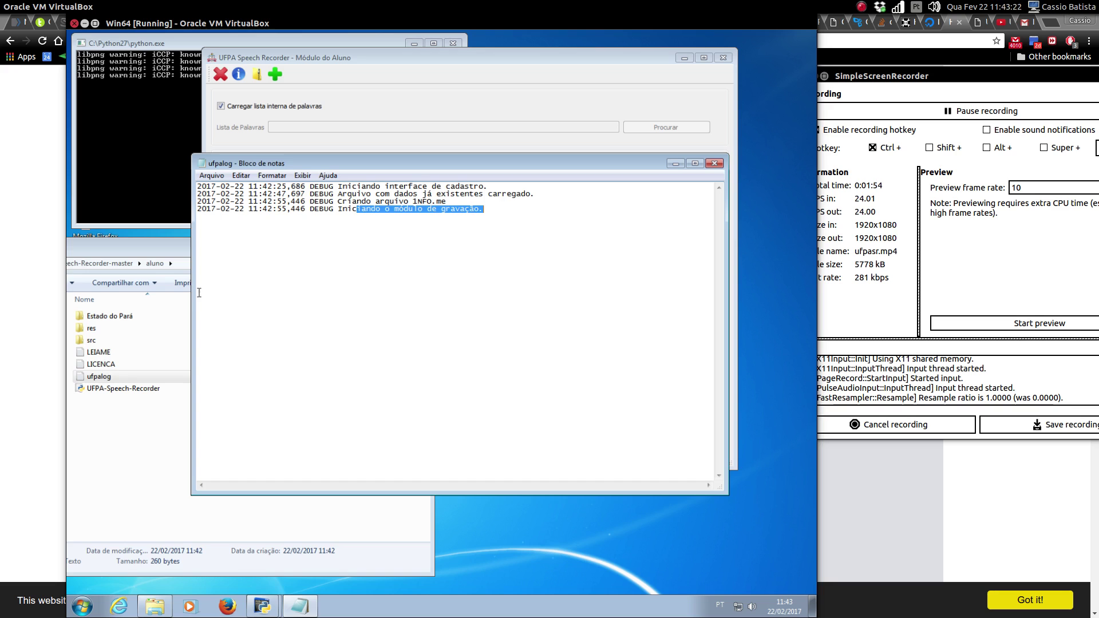
drag(400, 165, 349, 238)
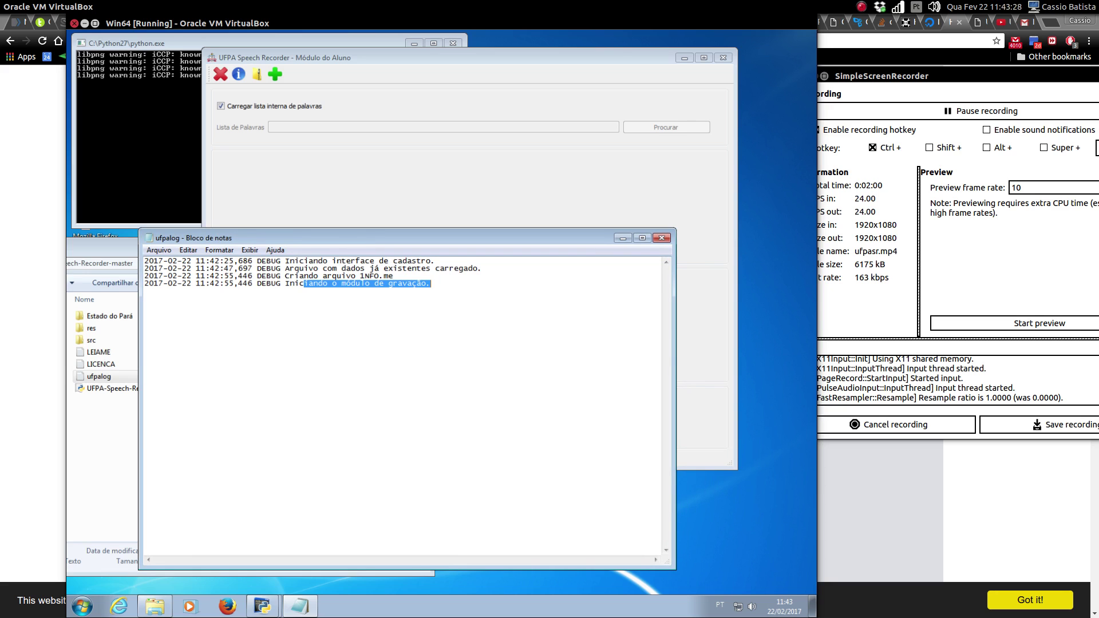
click(662, 238)
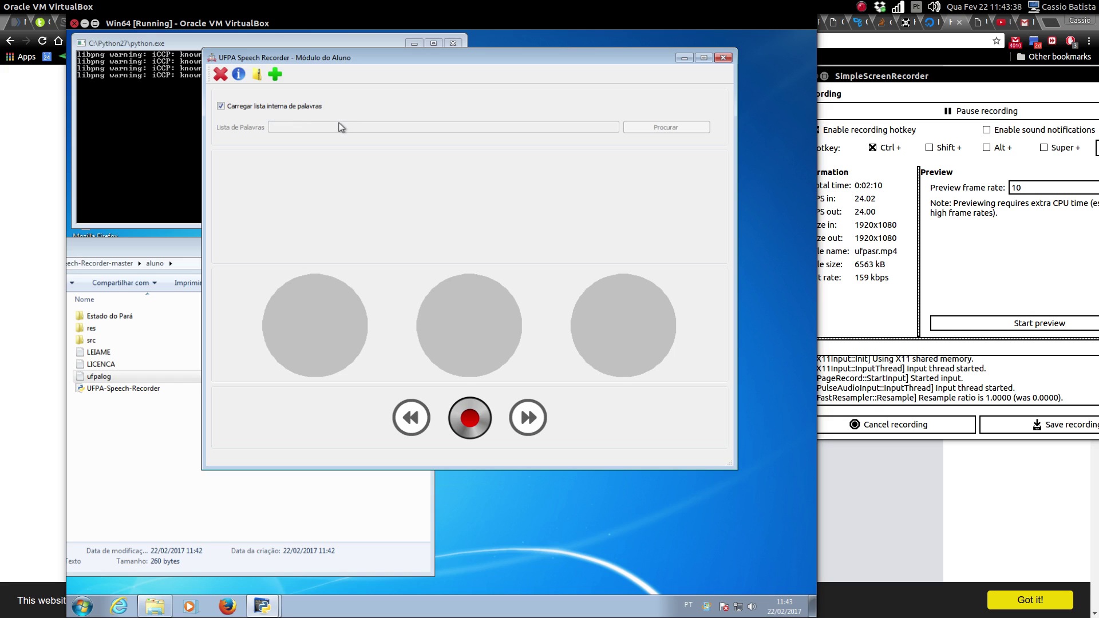
- Disable the internal word list to browse for an external list file, cancel the selection and re-enable the internal list
click(235, 107)
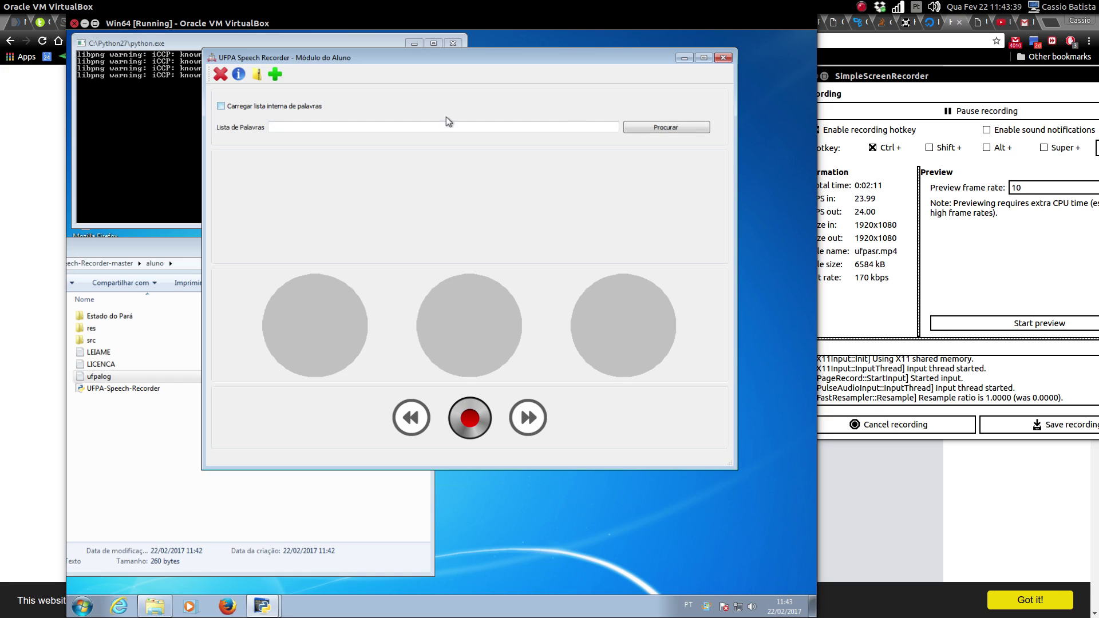
click(668, 127)
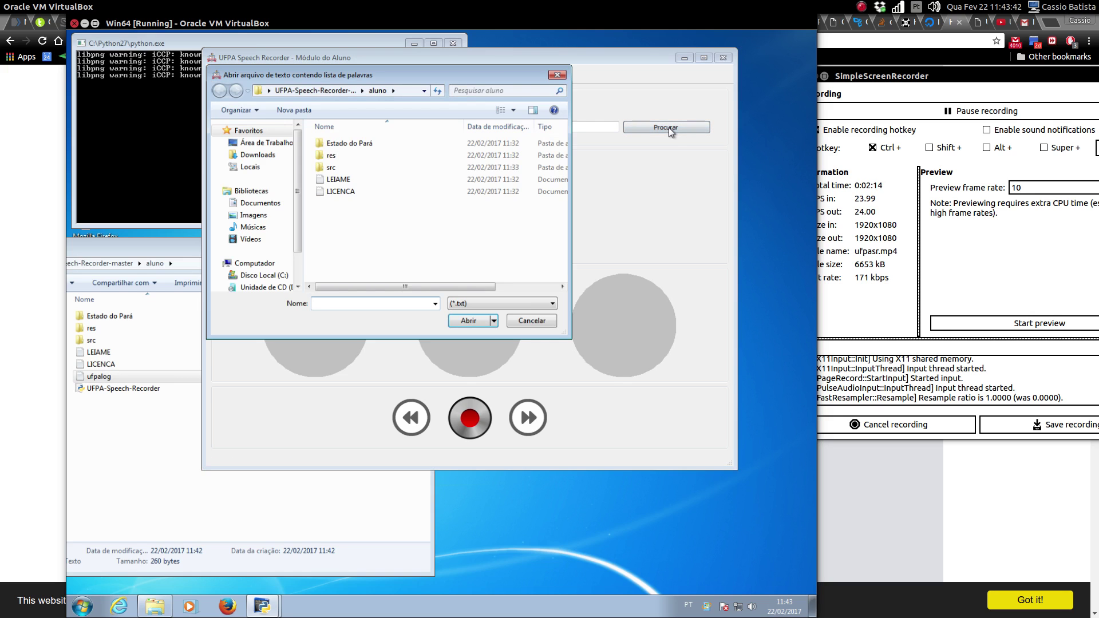
key(Escape)
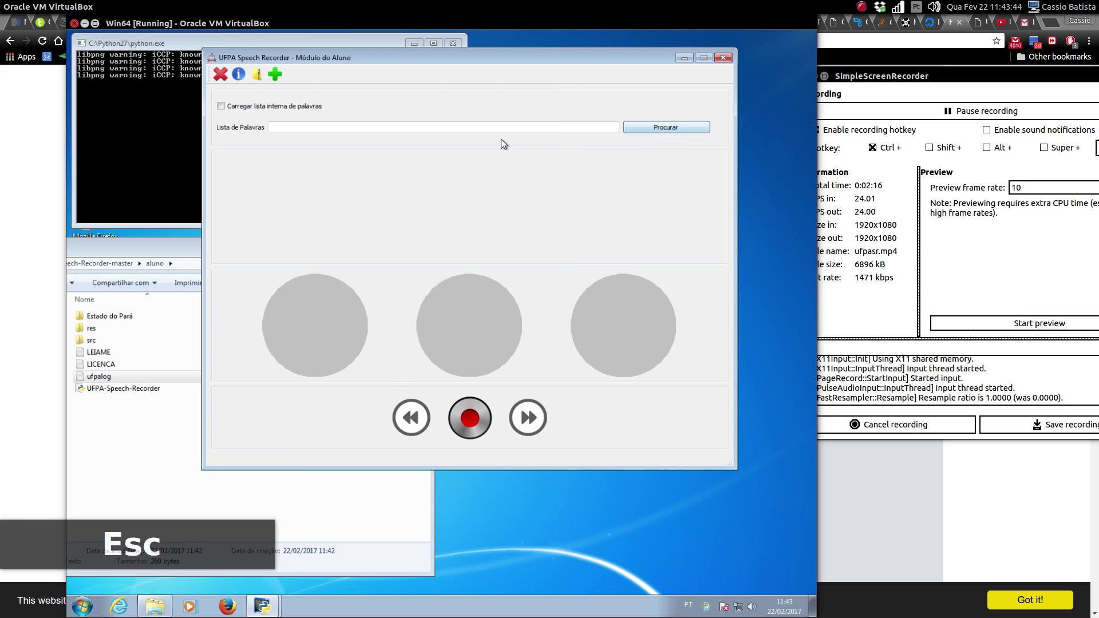
click(246, 109)
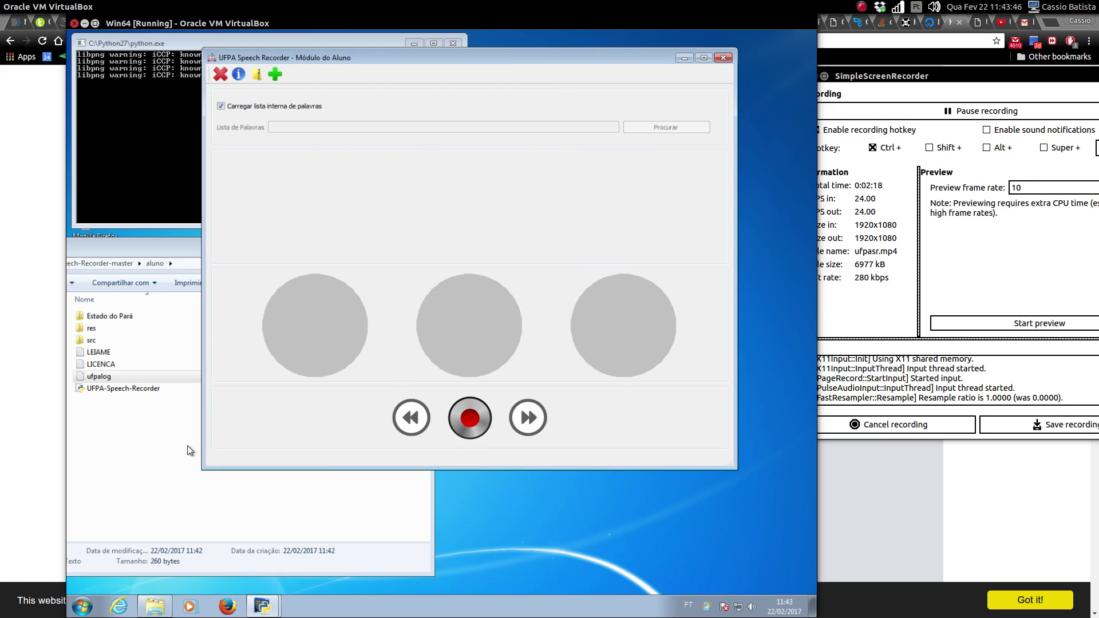
- Open the newest student folder under Estado do Pará, Universidade Federal do Pará, and bring the recorder window back to the front
double_click(126, 320)
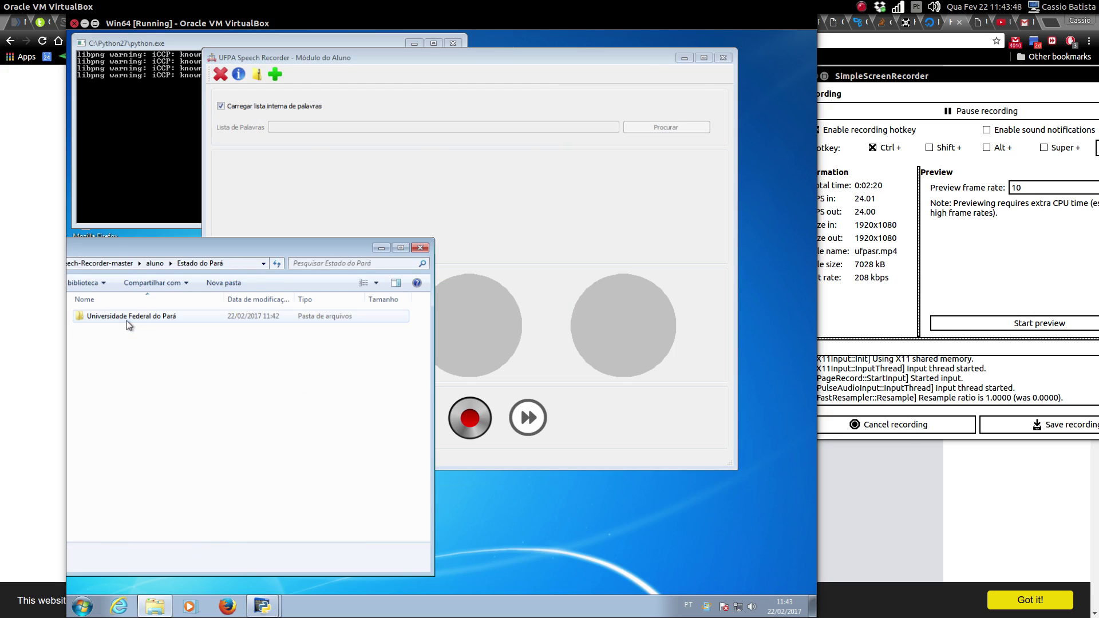
double_click(128, 320)
click(128, 330)
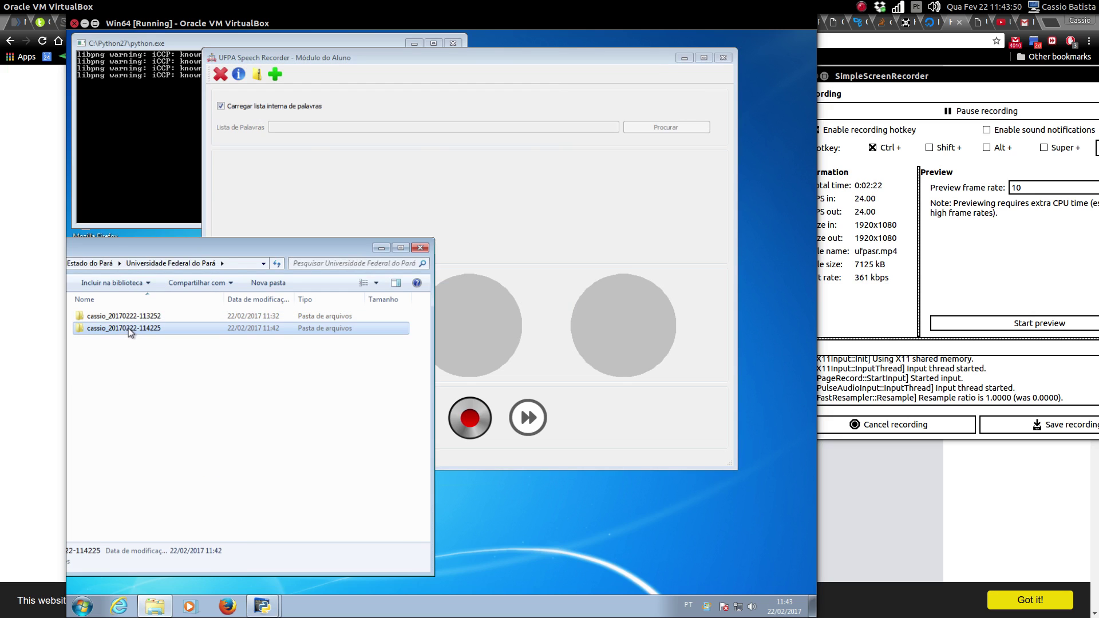
double_click(150, 328)
click(542, 325)
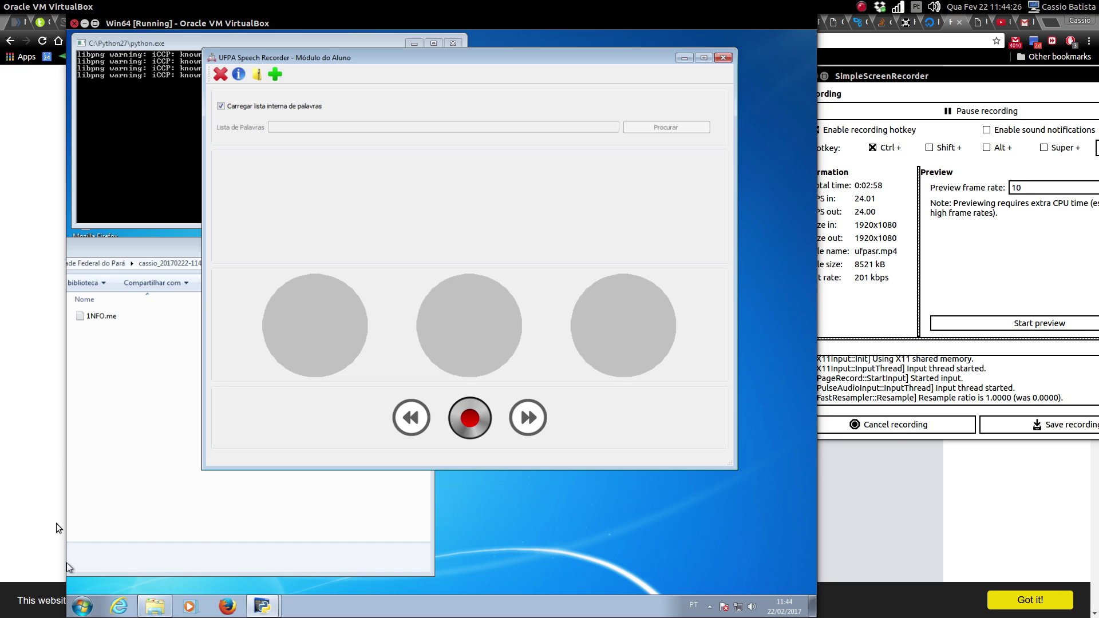
- Go up to the Estado do Pará folder, reopen the newest student folder under Universidade Federal do Pará, and return to the recorder
click(136, 513)
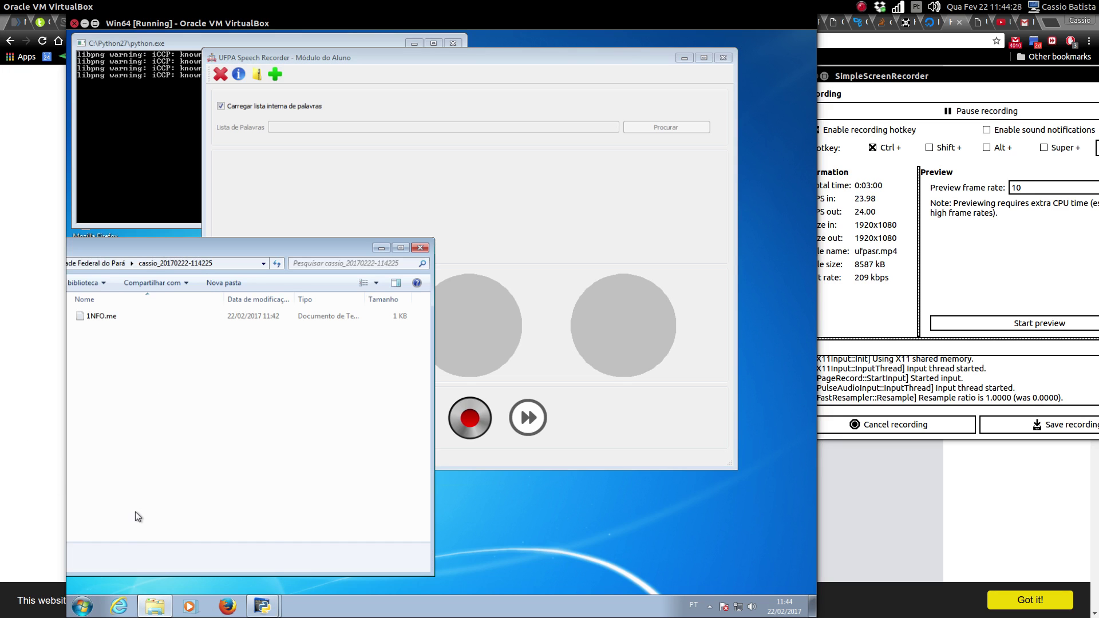
key(BackSpace)
key(BackSpace)
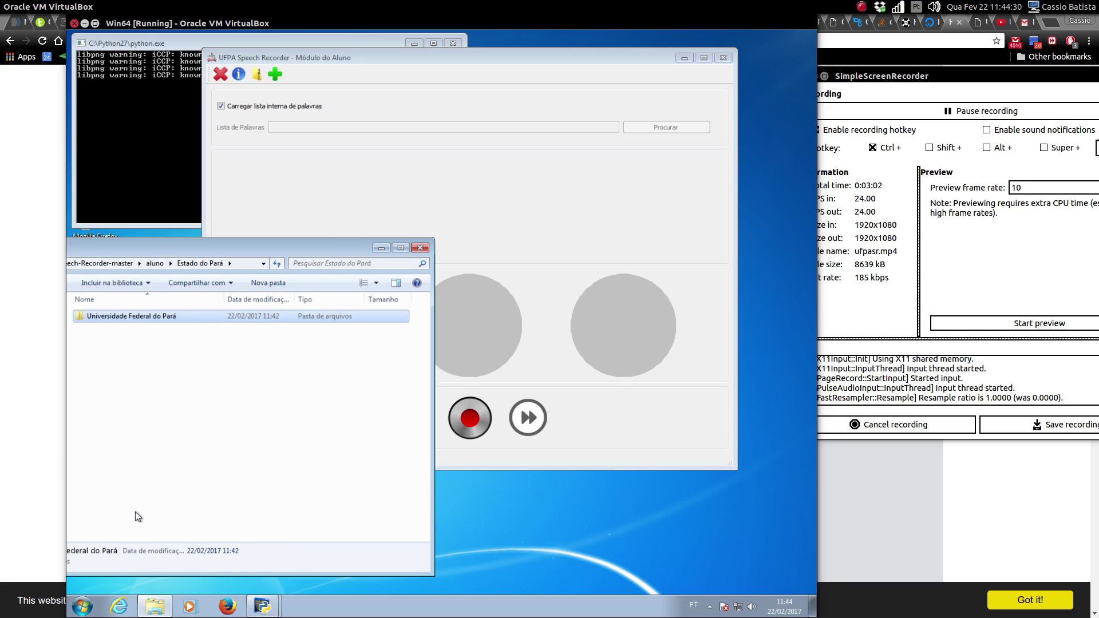
text(cassio)
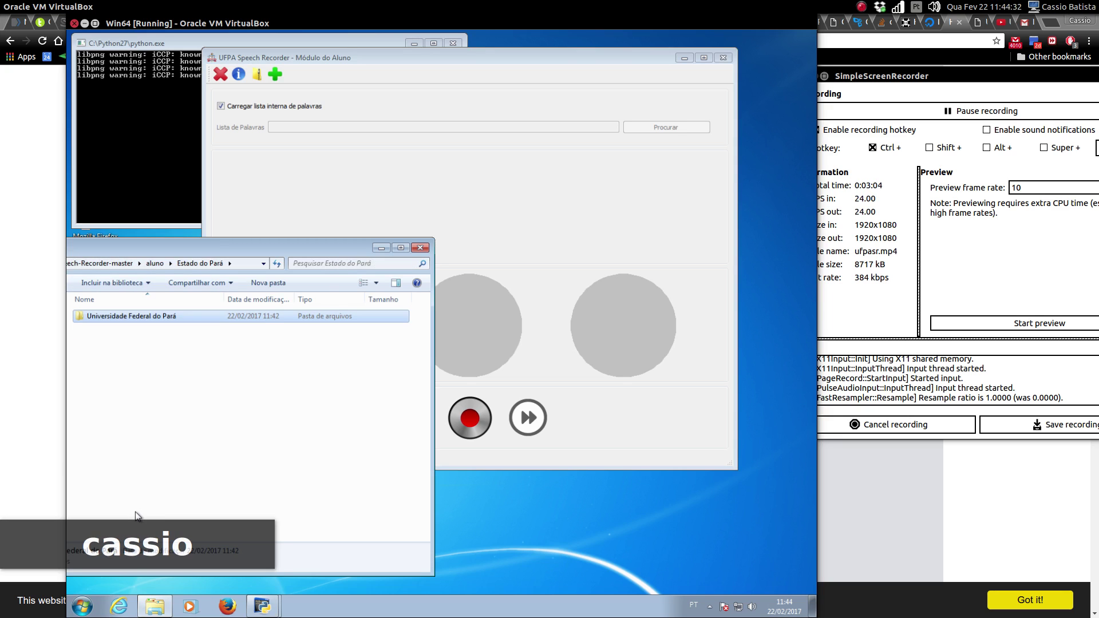
double_click(152, 318)
double_click(150, 327)
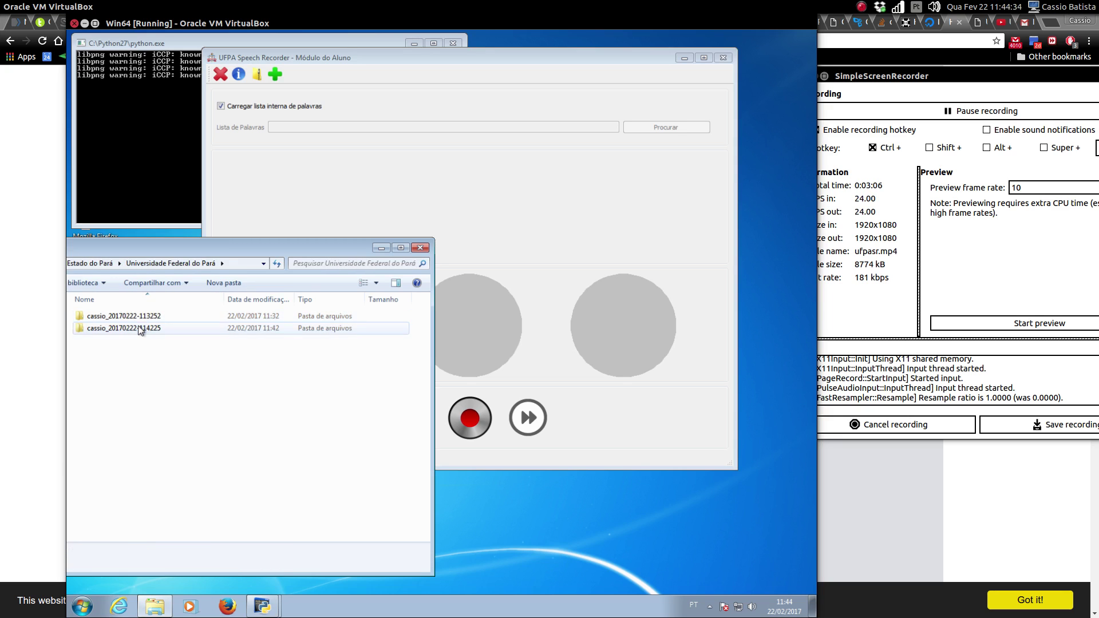
click(538, 383)
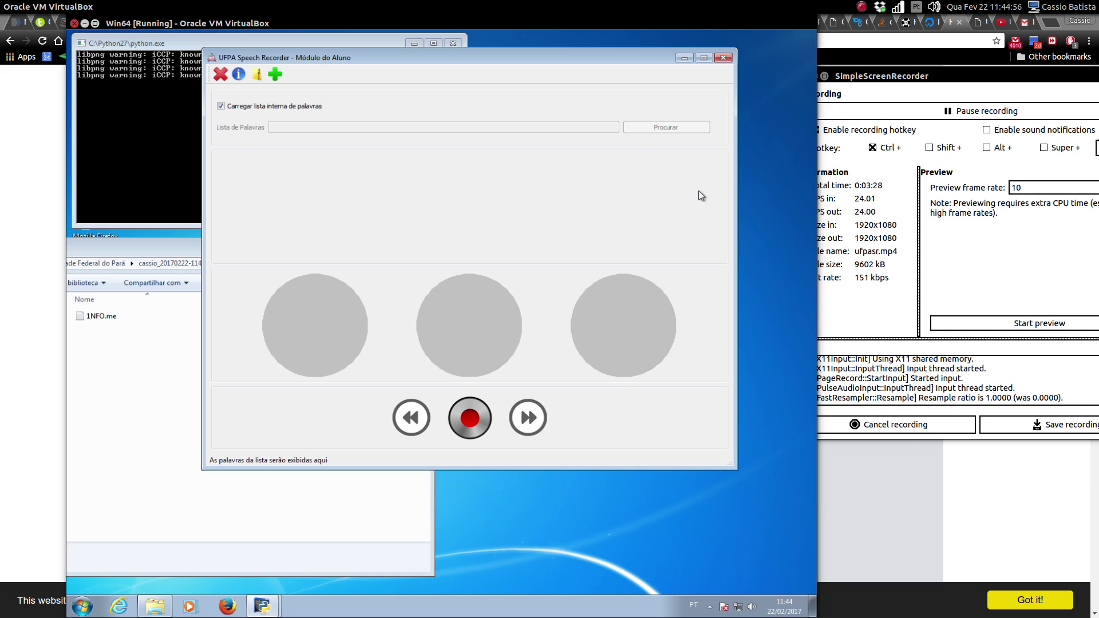
- Record the words TUBO and ANÃO from the internal list, and go back to the previous word to record it again
key(Up)
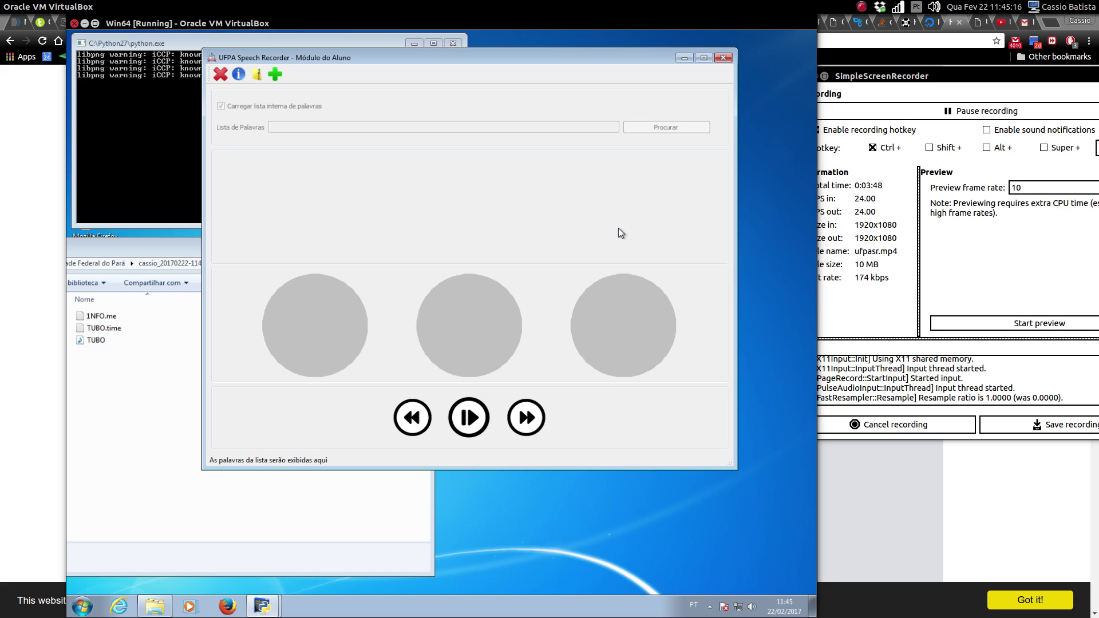
key(Right)
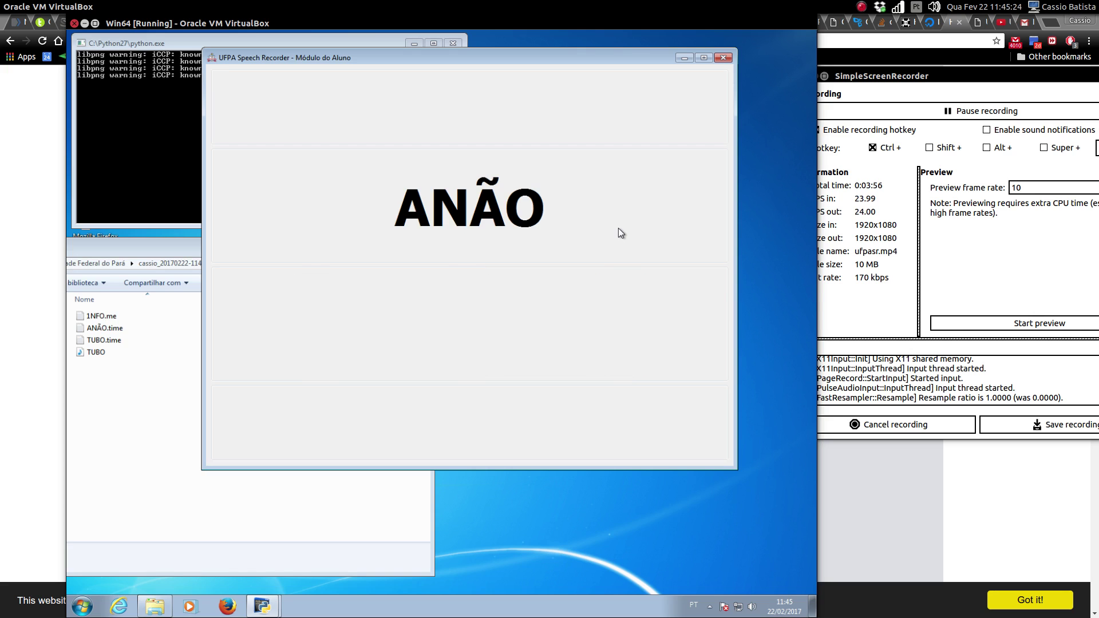
key(Up)
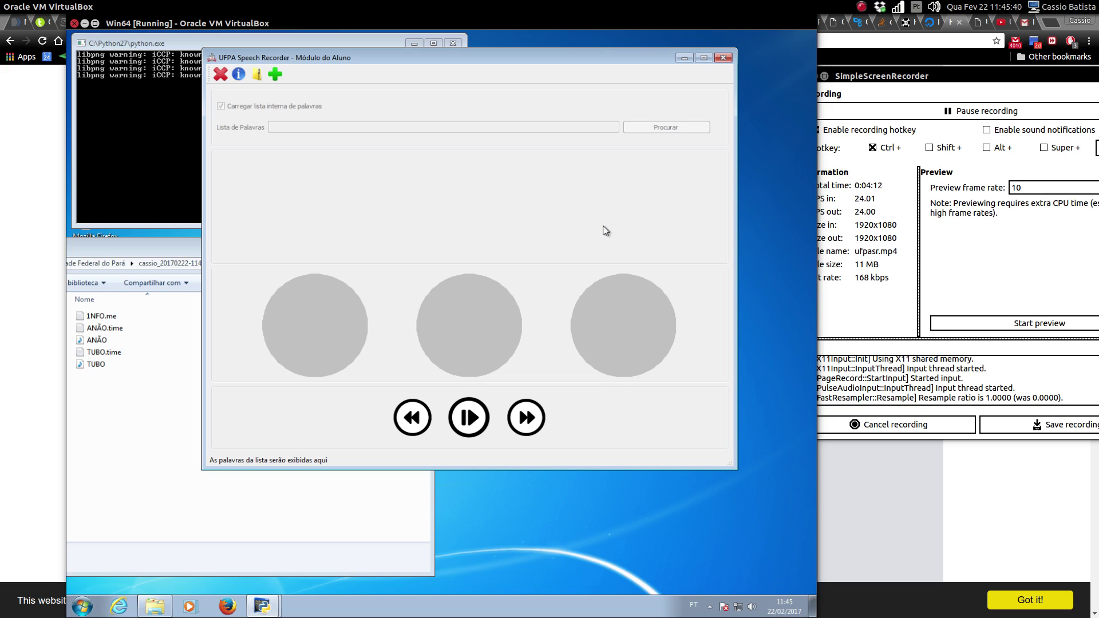
key(Left)
key(Up)
- Go back up to the aluno folder, check the debug entries in the ufpalog file, and close it
click(111, 263)
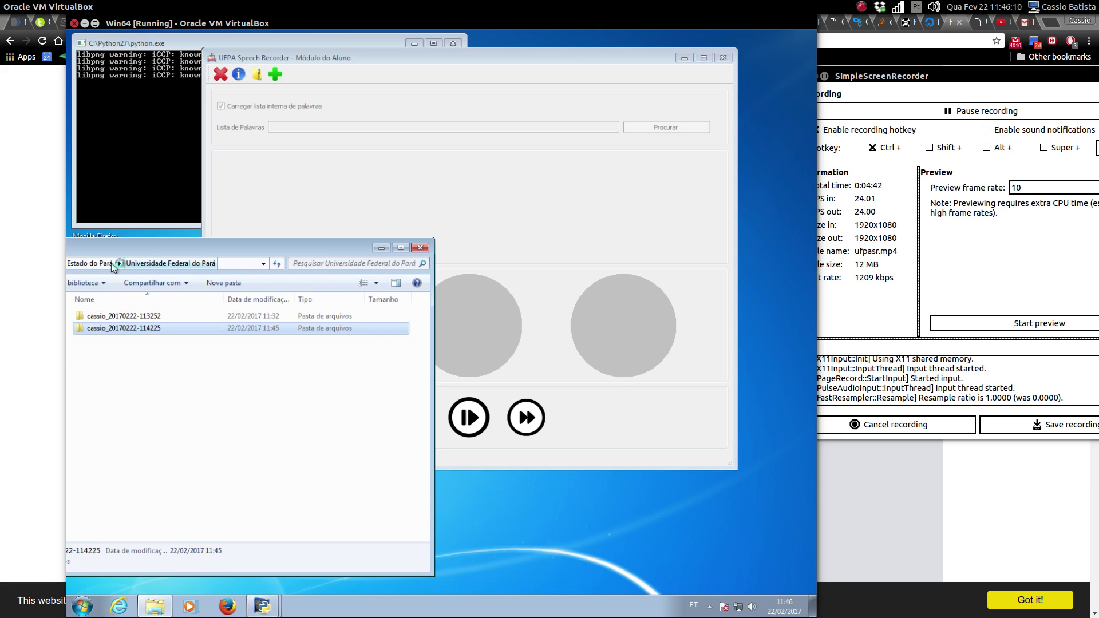
click(111, 264)
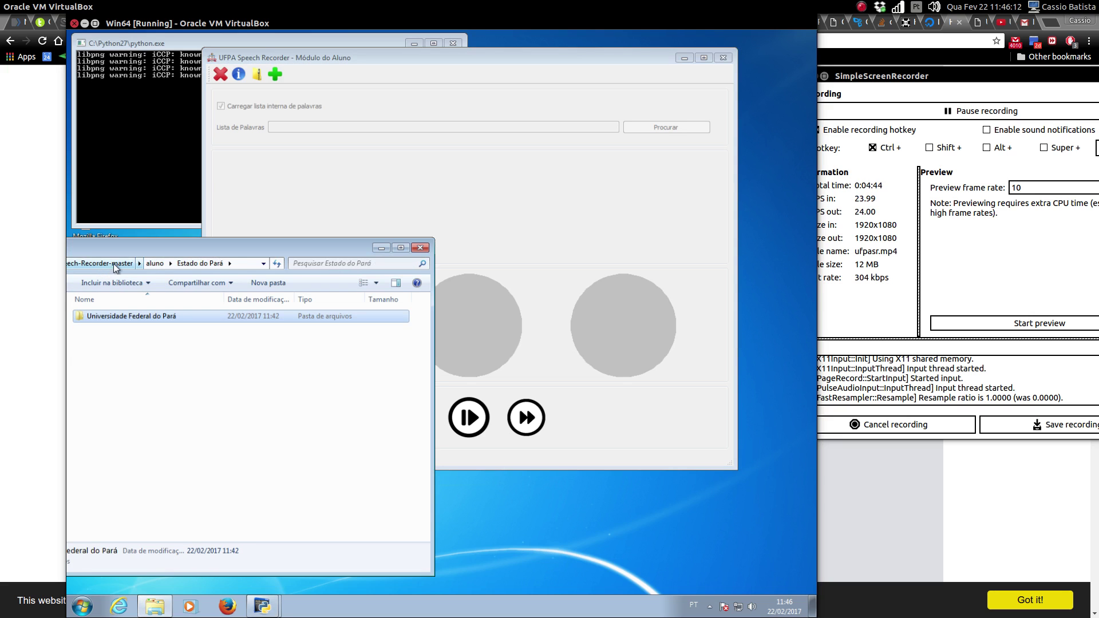
click(154, 263)
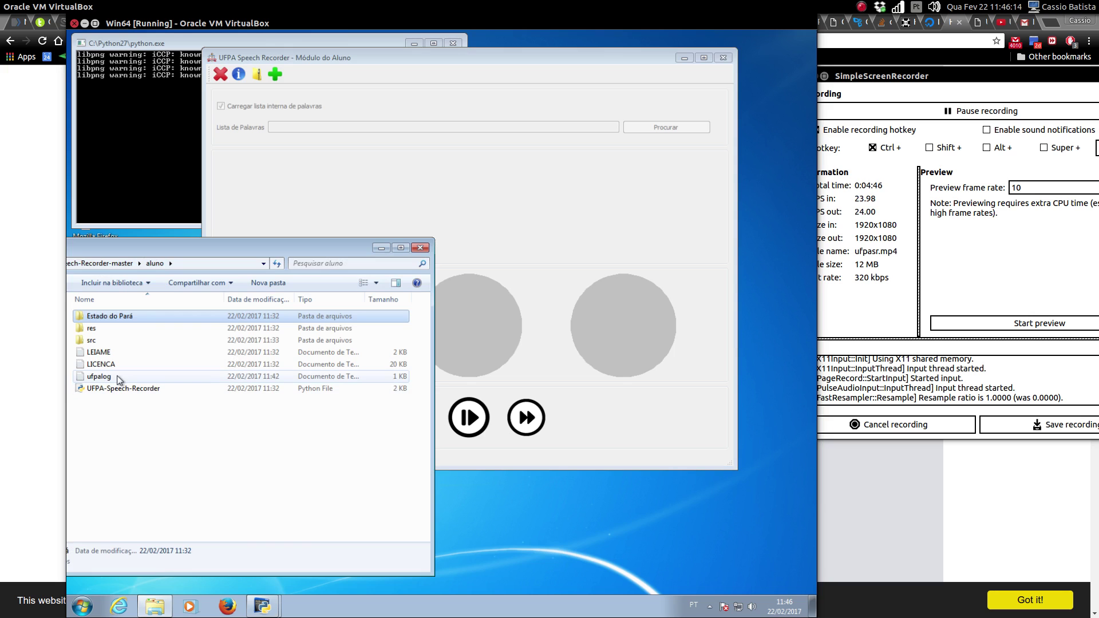
double_click(119, 377)
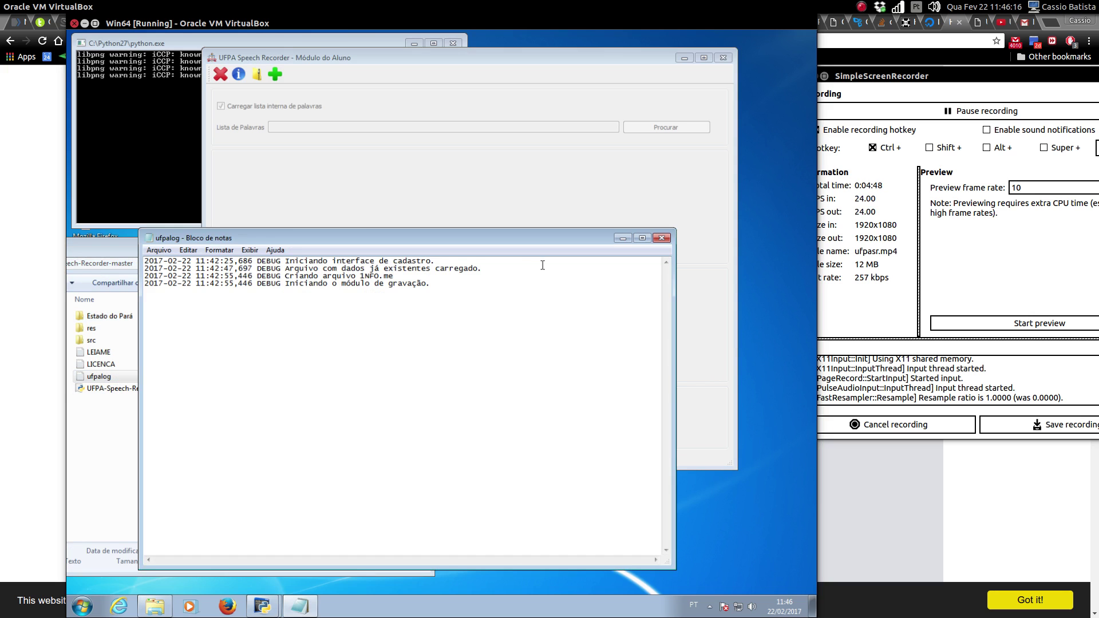
click(664, 239)
- Exit the recorder's student module, confirming the exit despite the unfinished recording
click(467, 226)
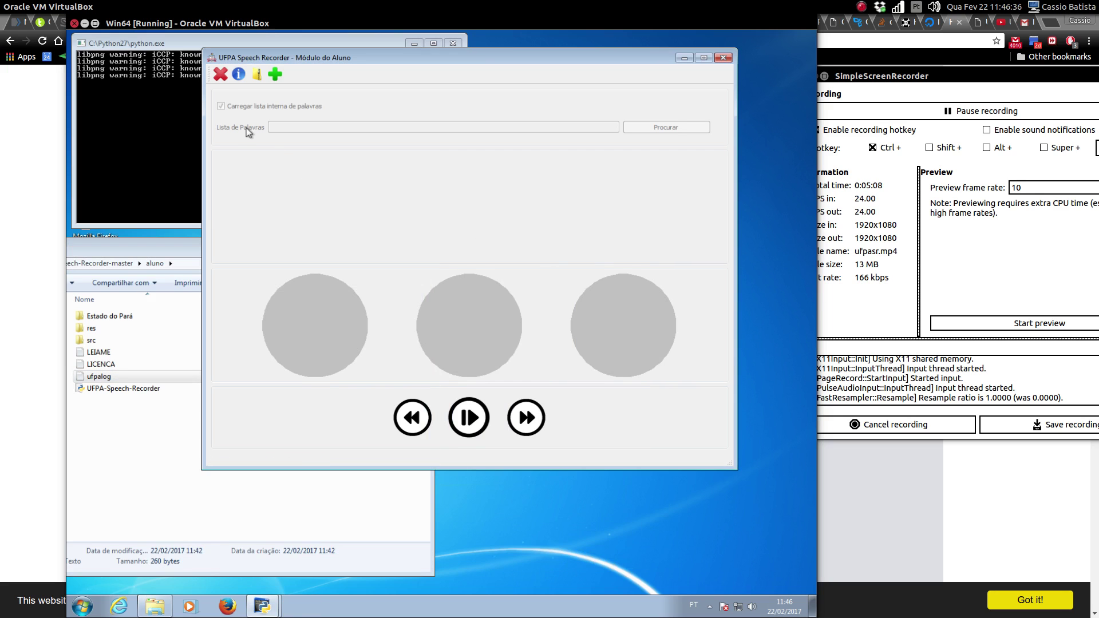
click(219, 75)
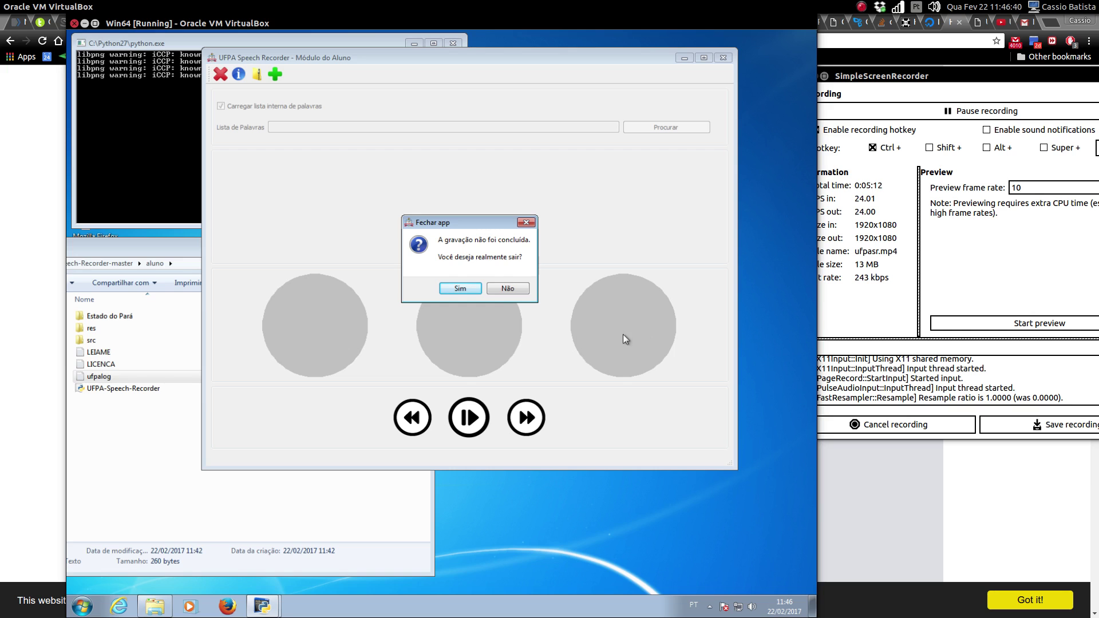
click(461, 288)
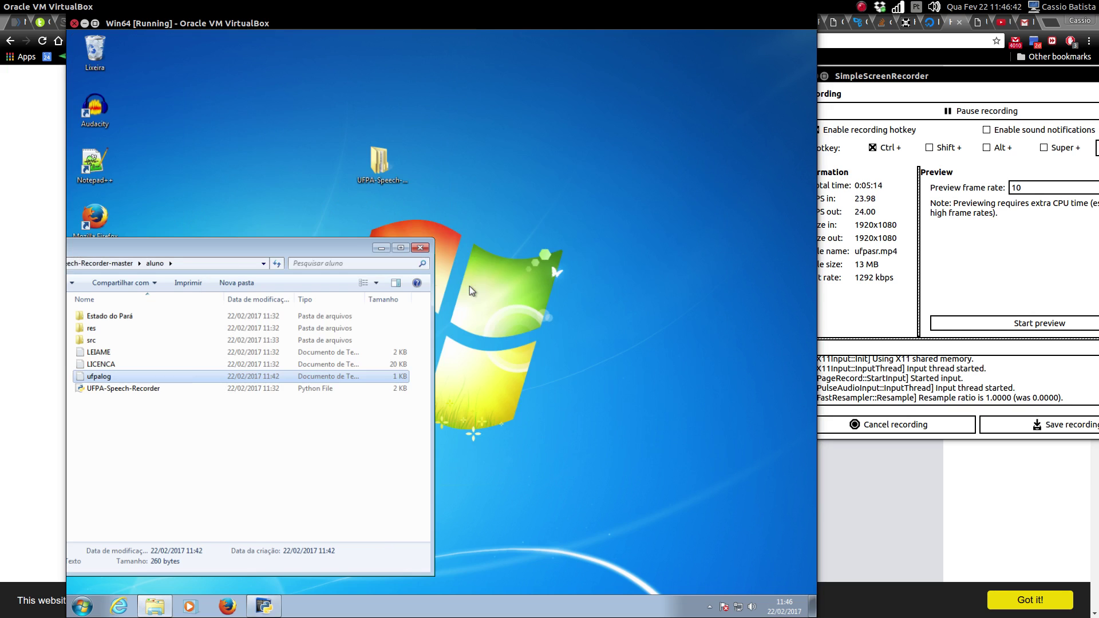